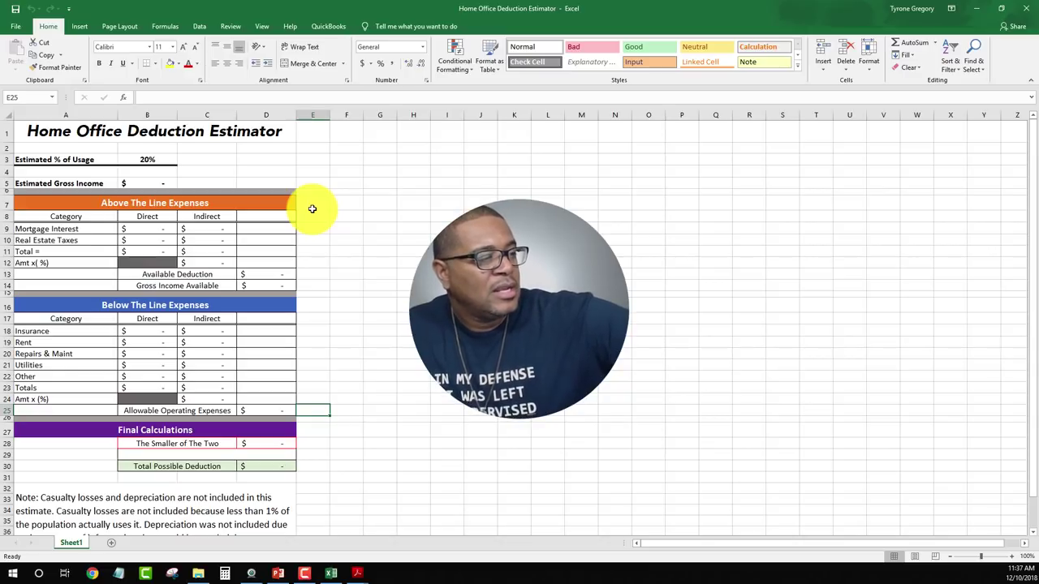
- Enter 6032 as the estimated gross income in cell B5
left_click(149, 161)
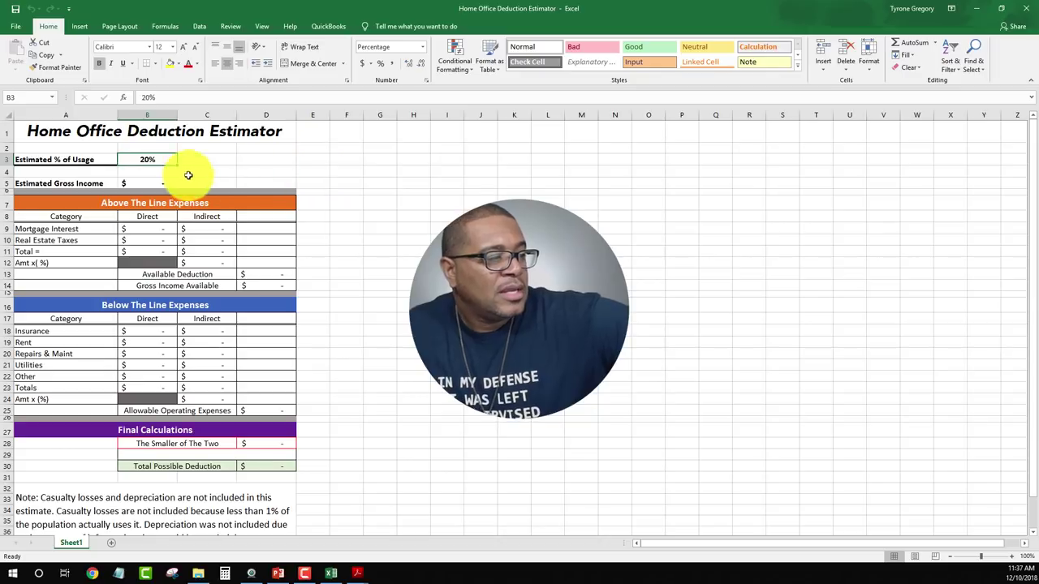
left_click(157, 182)
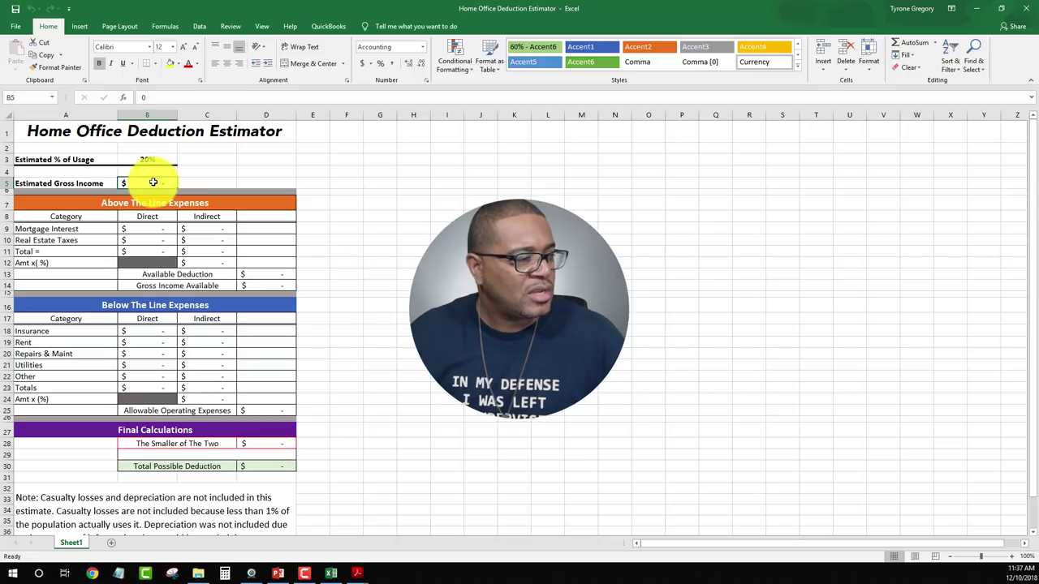
type("6032")
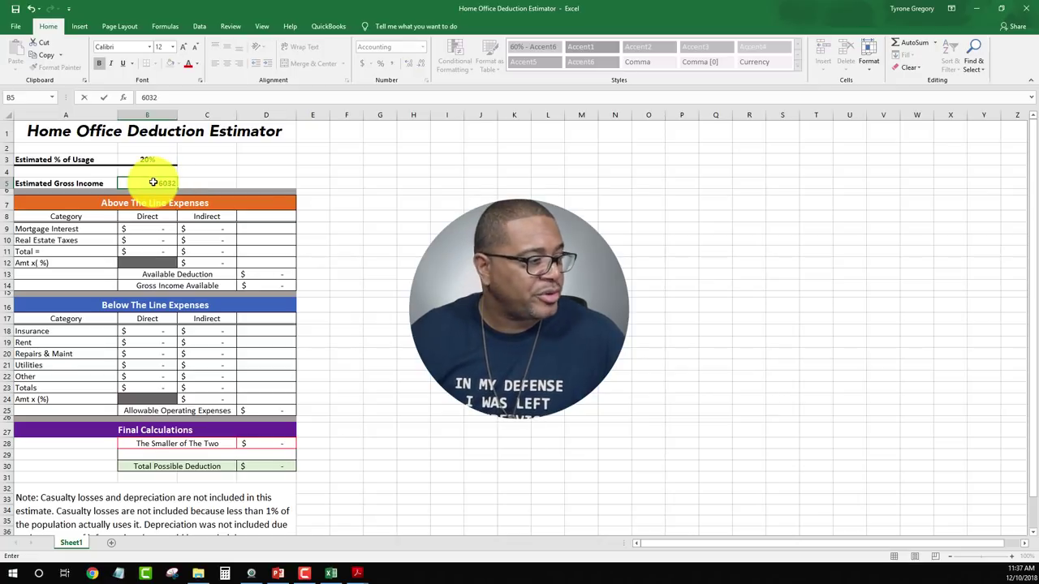
key("Return")
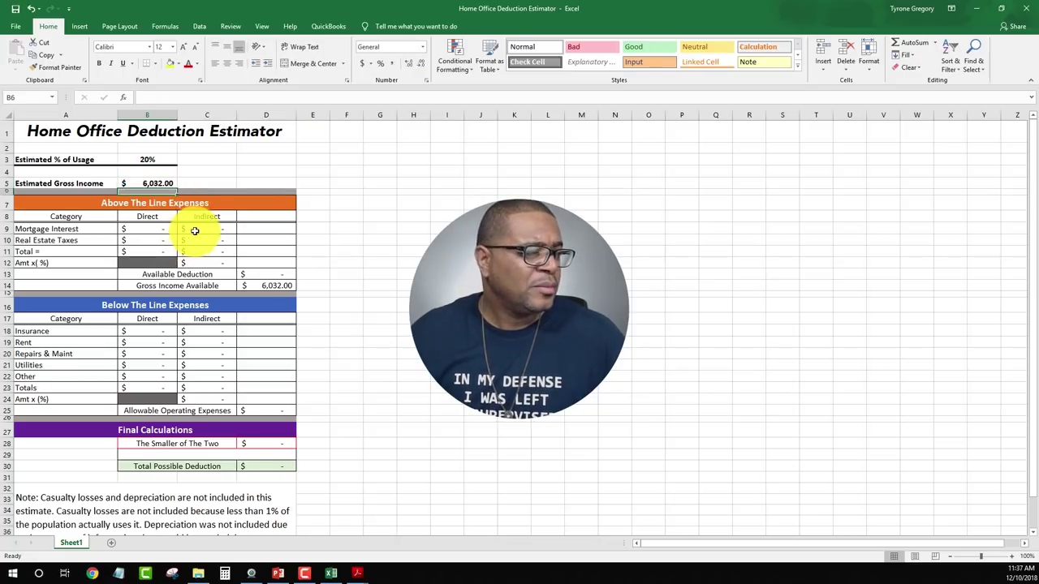
- Enter indirect above-the-line expenses of 12000 for mortgage interest and 3000 for real estate taxes
left_click(194, 230)
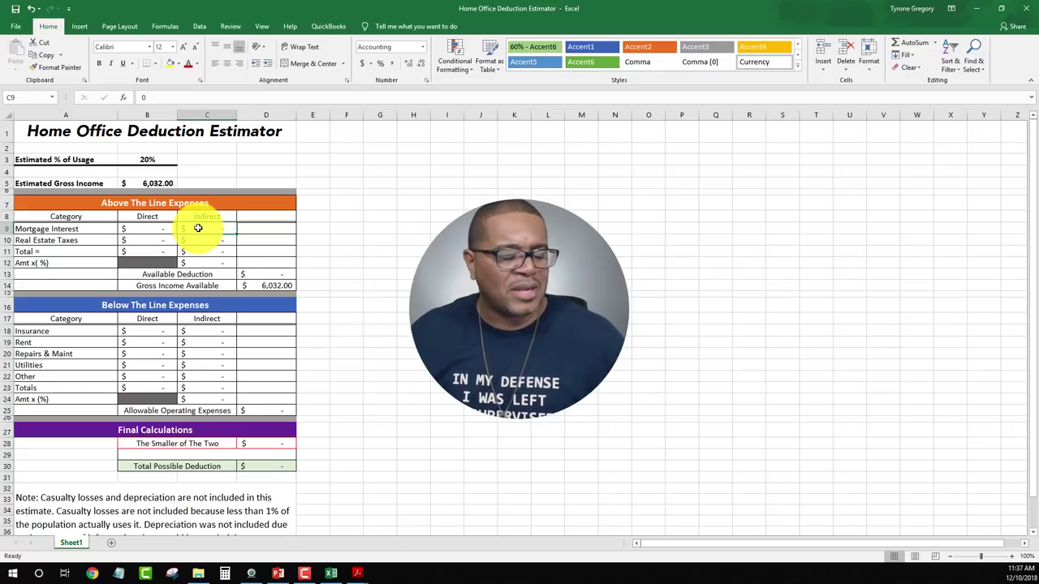
type("12000")
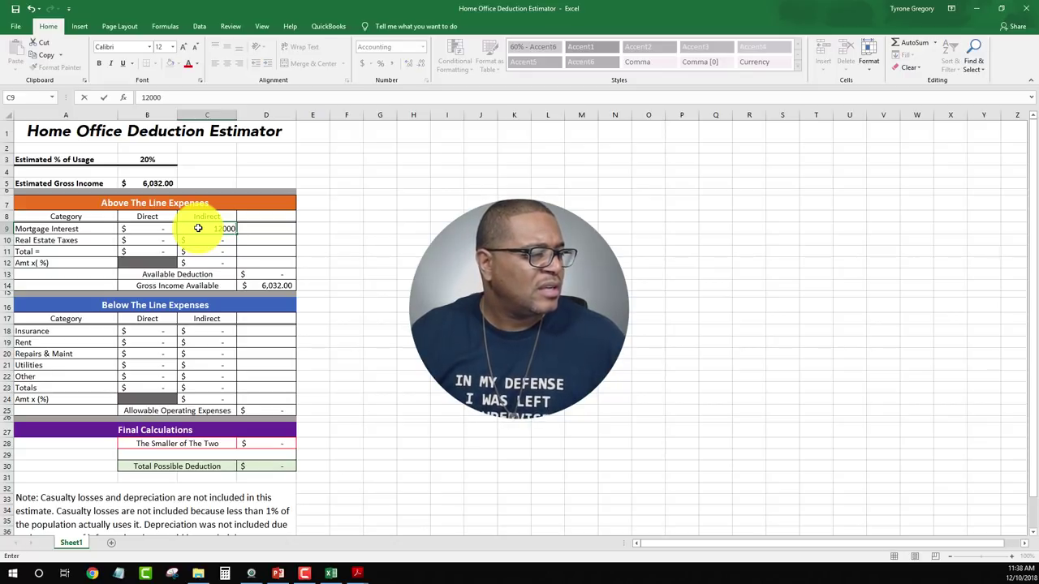
key("Return")
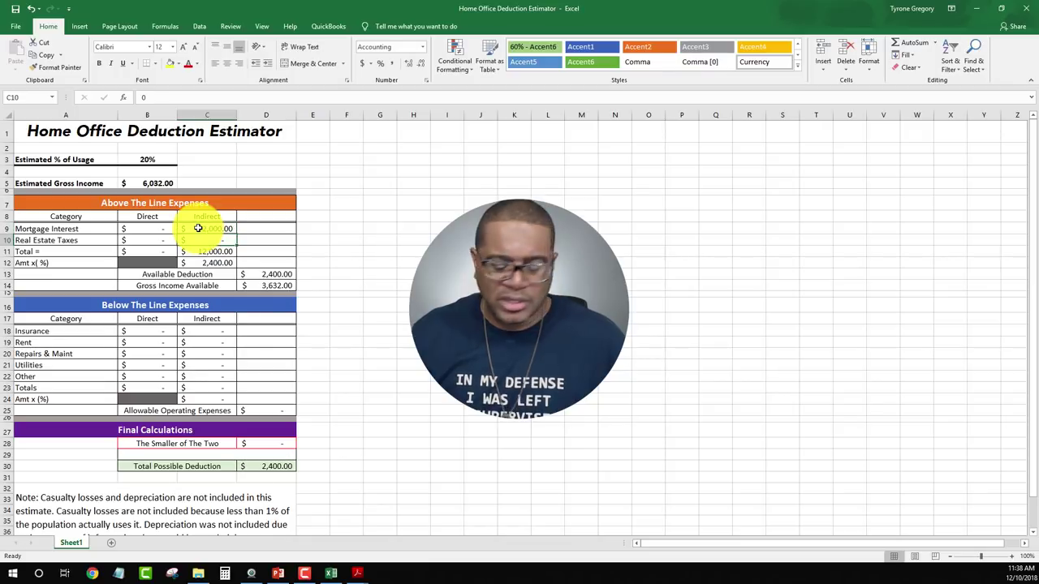
type("3000")
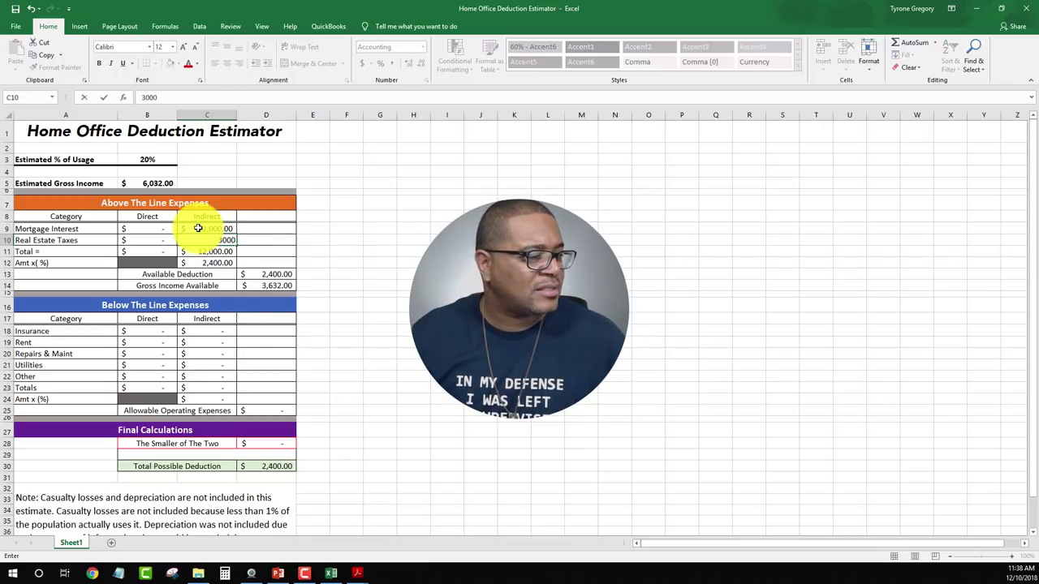
key("Return")
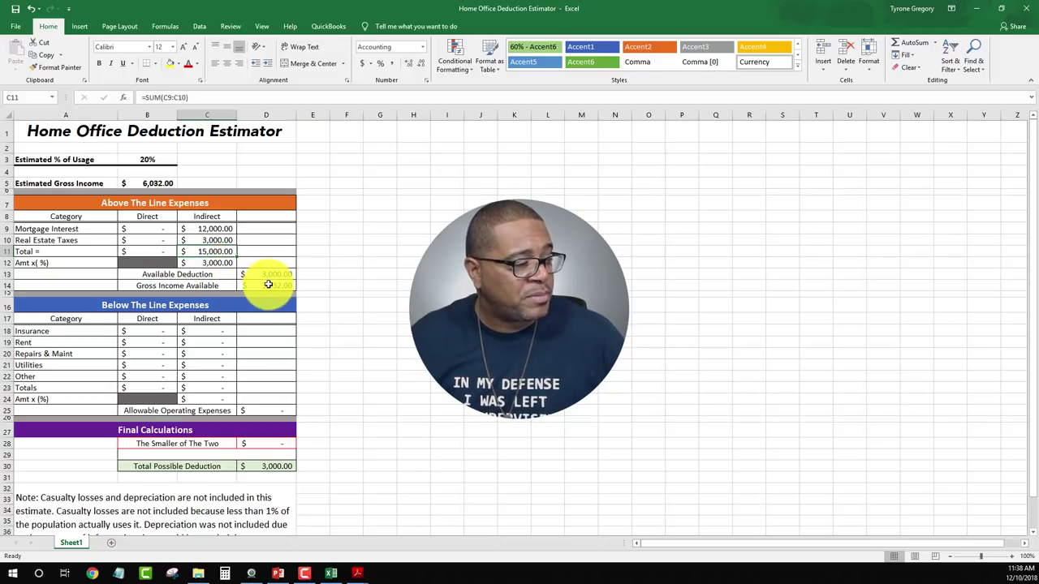
- Enter indirect below-the-line expenses of 200 for repairs and maintenance and 5000 for utilities
left_click(214, 355)
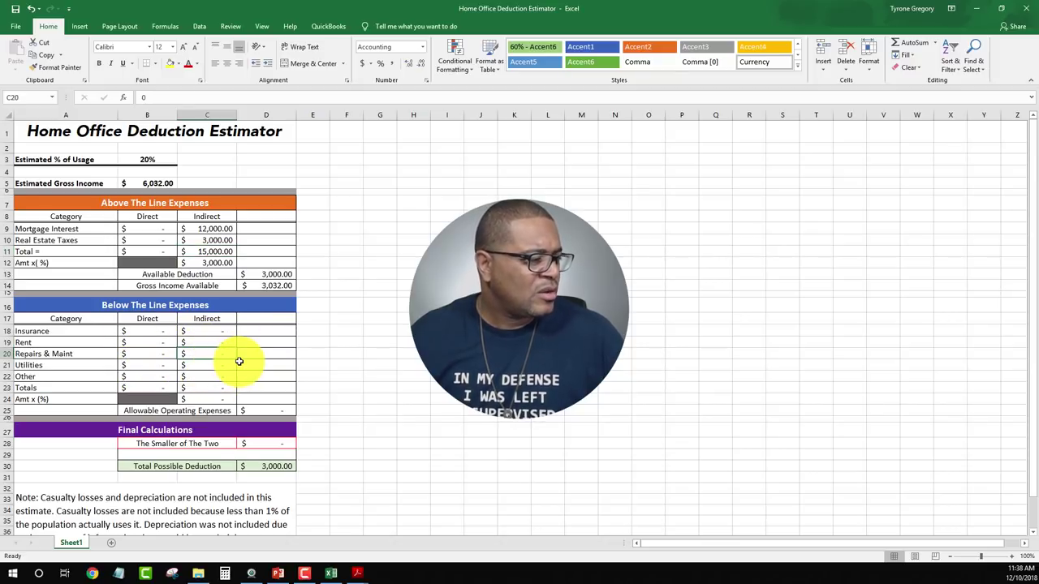
type("200")
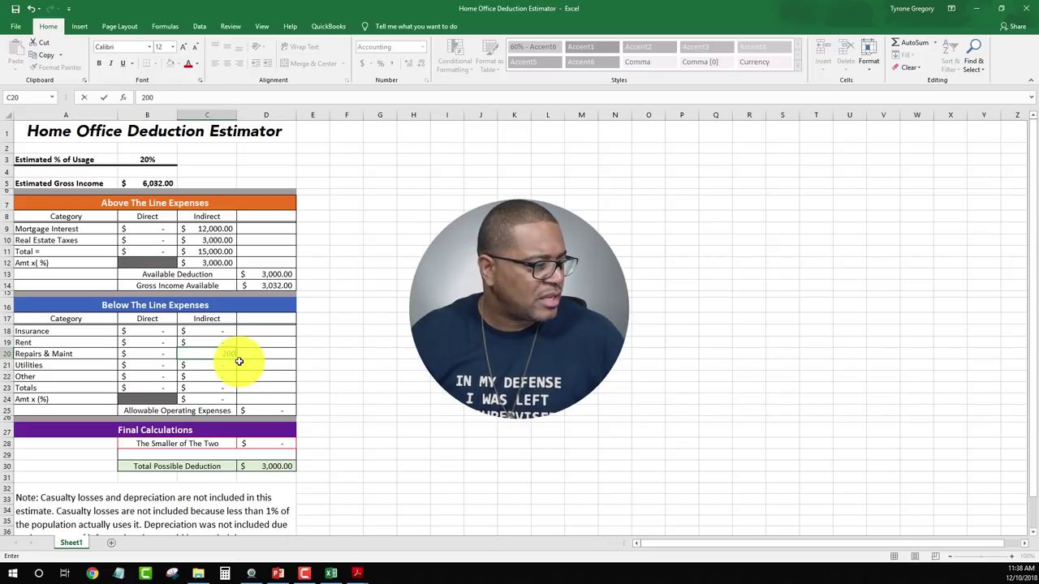
key("Return")
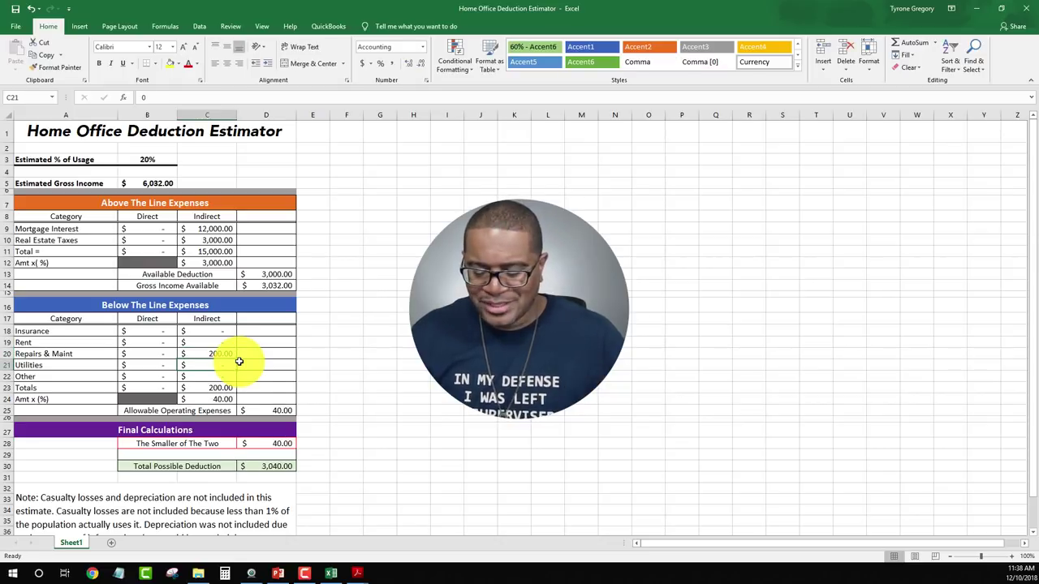
type("5,0")
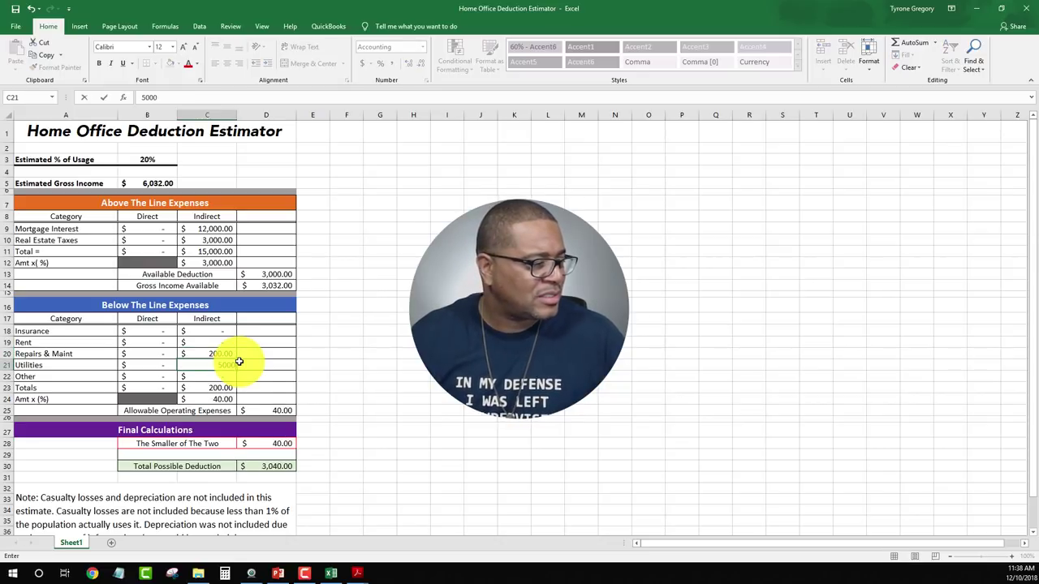
type("00")
key("Return")
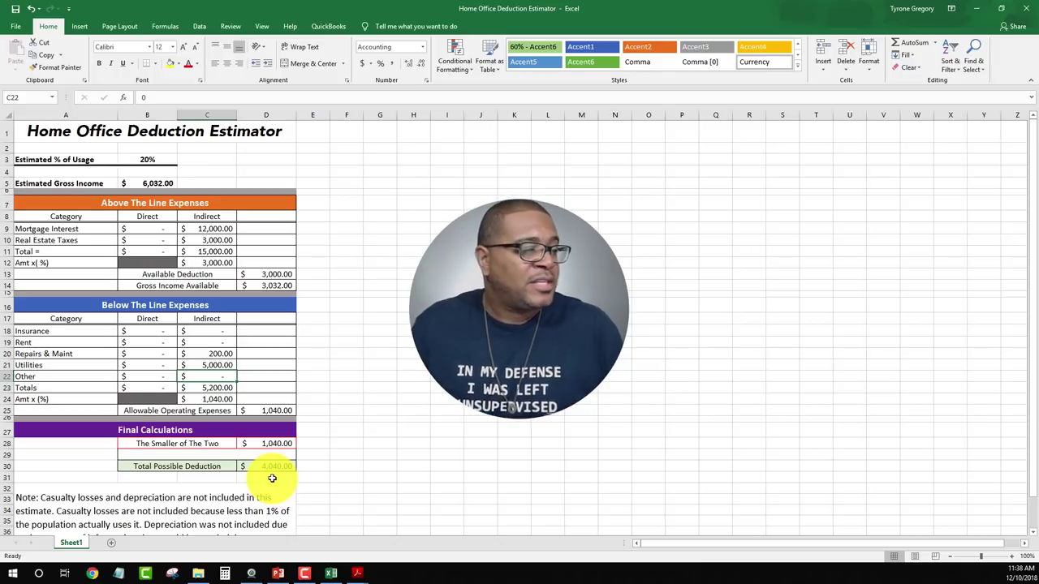
- Change the estimated gross income to 1000 to test a low-income scenario
left_click(155, 186)
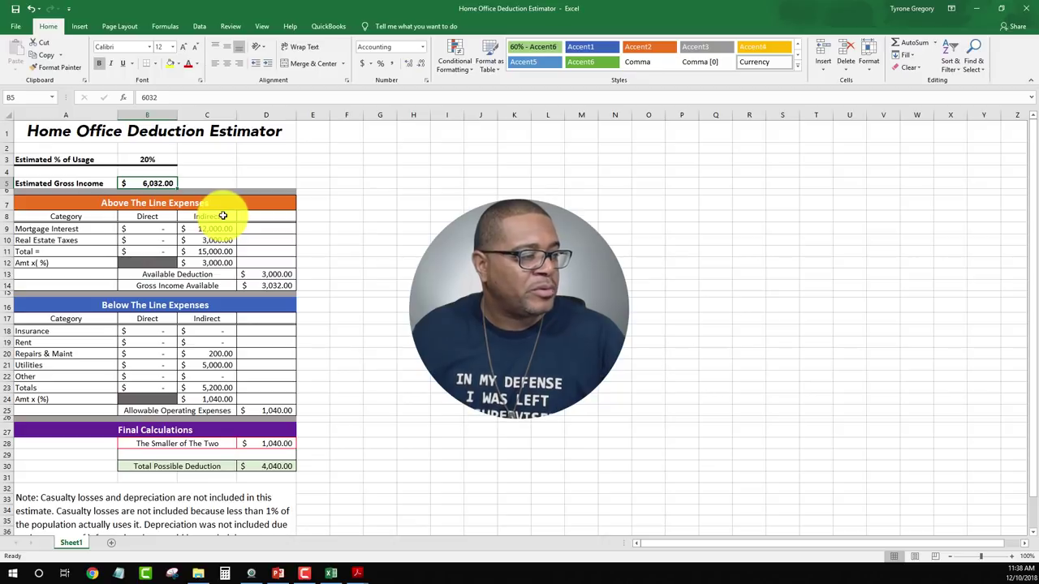
type("1000")
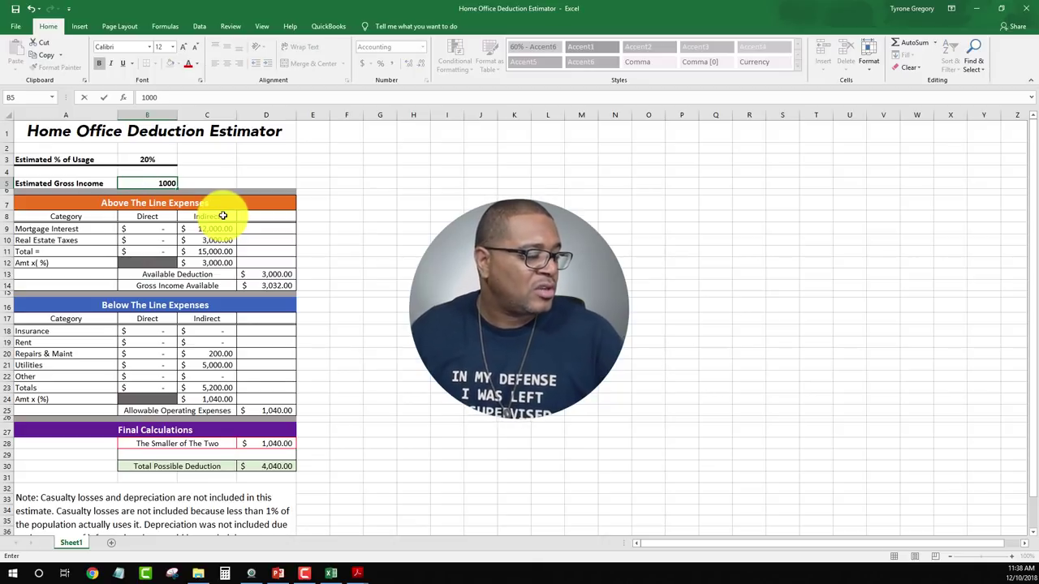
key("Return")
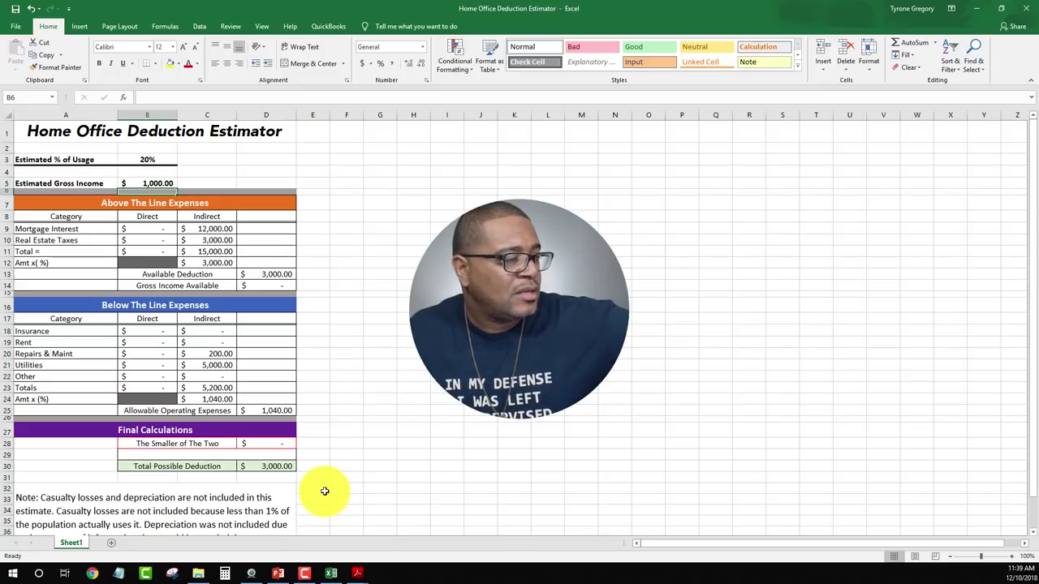
- Restore the estimated gross income in cell B5 to 6032
left_click(144, 182)
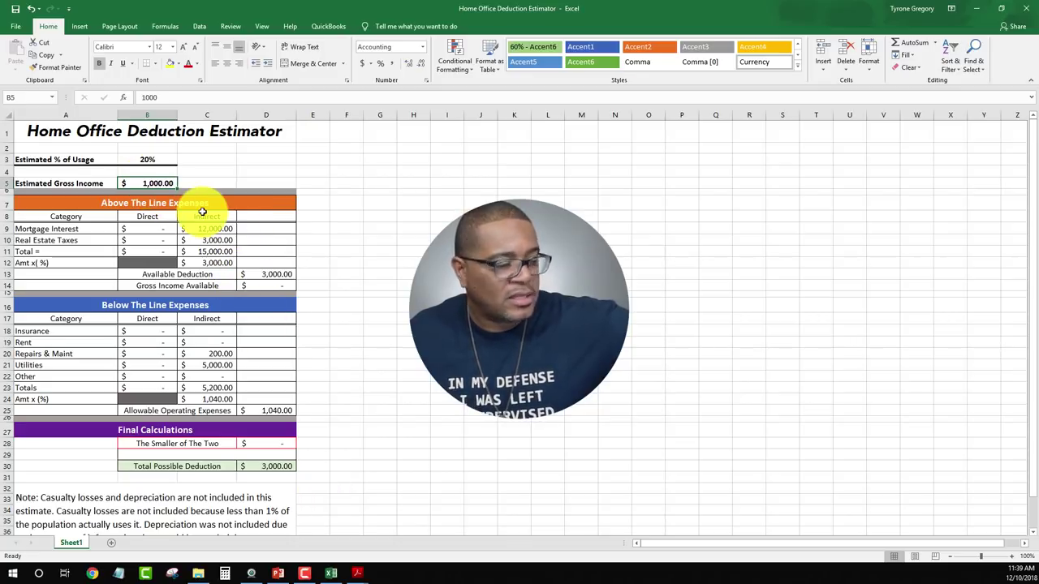
type("6032")
key("Return")
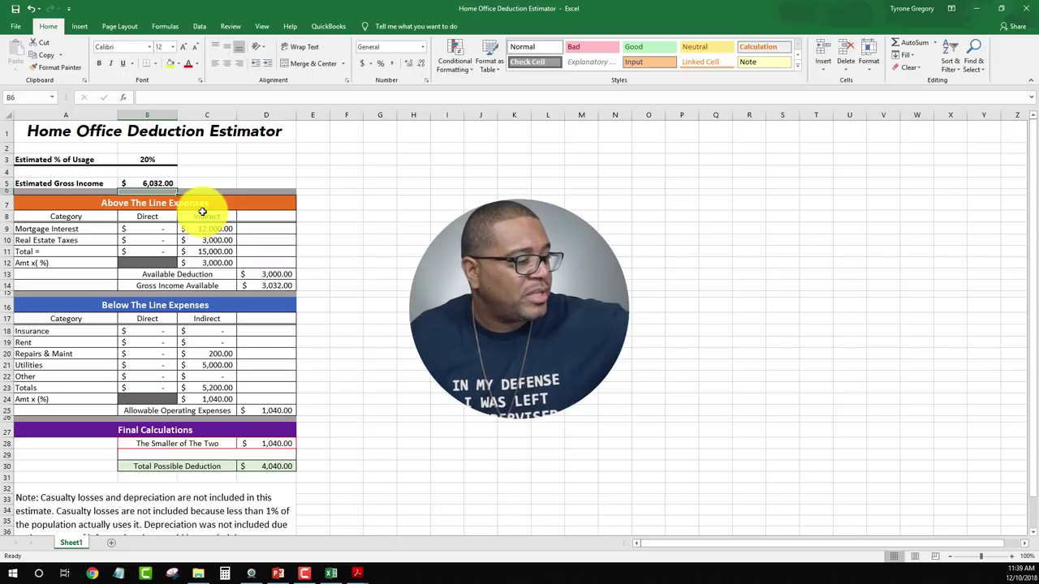
- Reset the indirect mortgage interest and real estate taxes amounts to 0 for a renter scenario
left_click(215, 232)
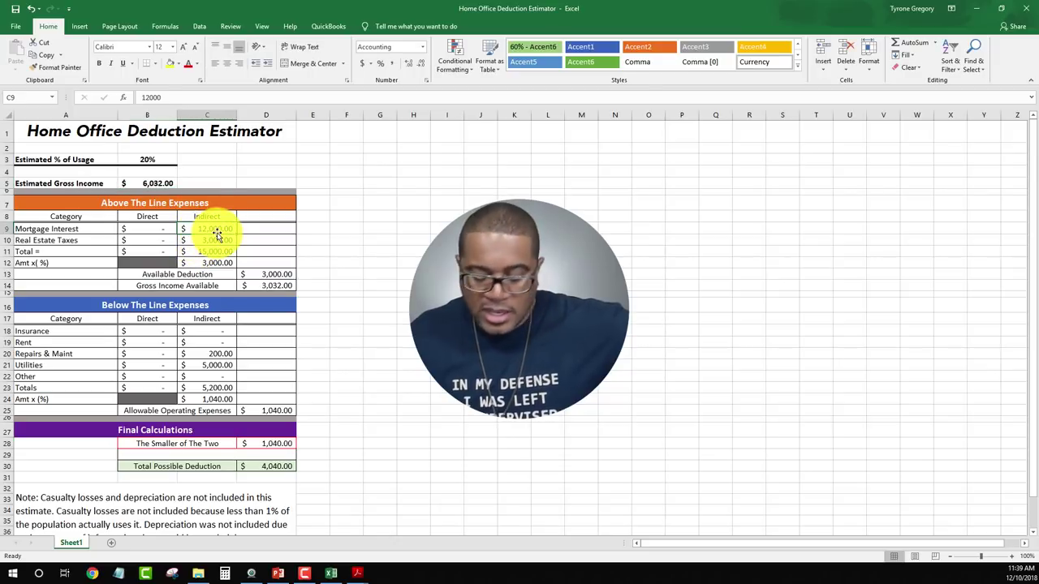
key("Delete")
key("Down")
key("Delete")
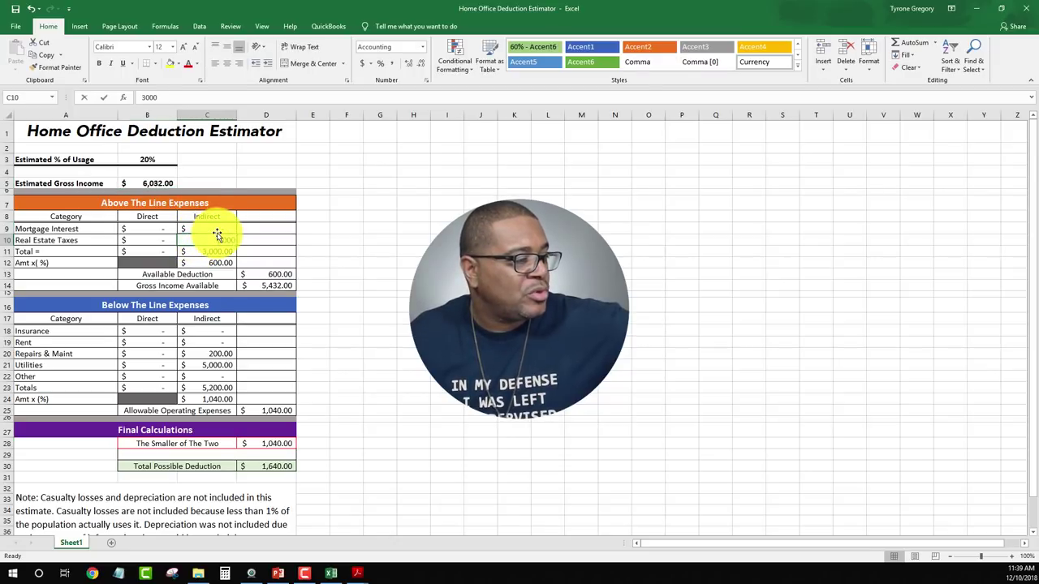
key("Down")
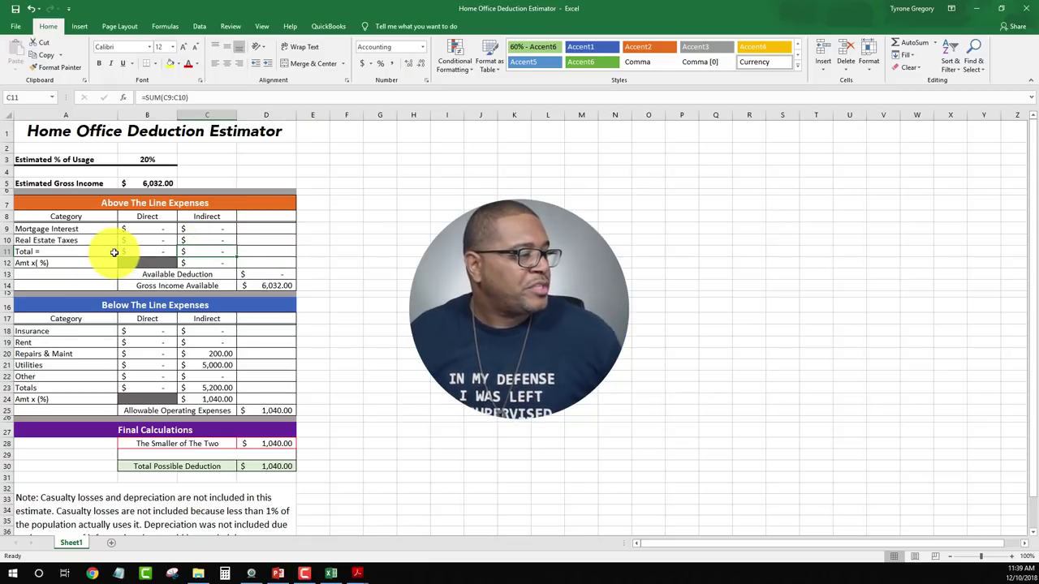
- Enter 18000 as the indirect rent expense in cell C19
left_click(212, 342)
type("0")
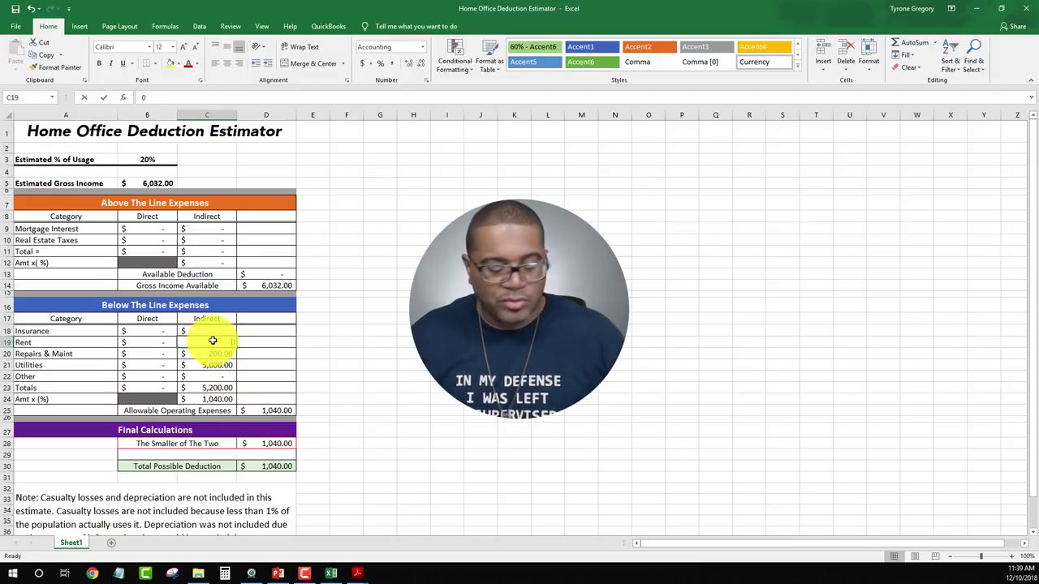
type("18000")
key("Return")
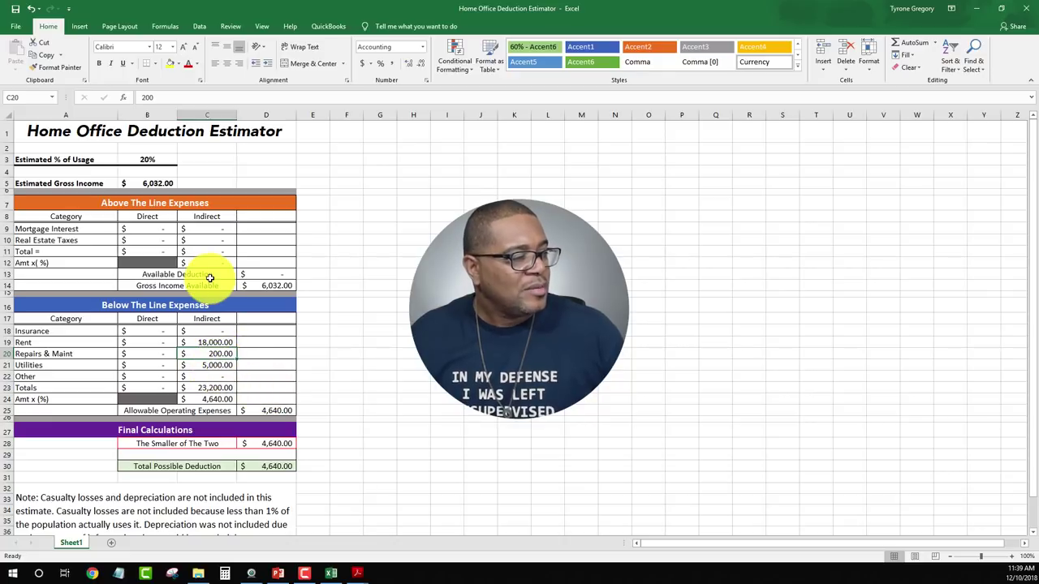
- Set the estimated gross income to 0 and select that cell again
left_click(157, 183)
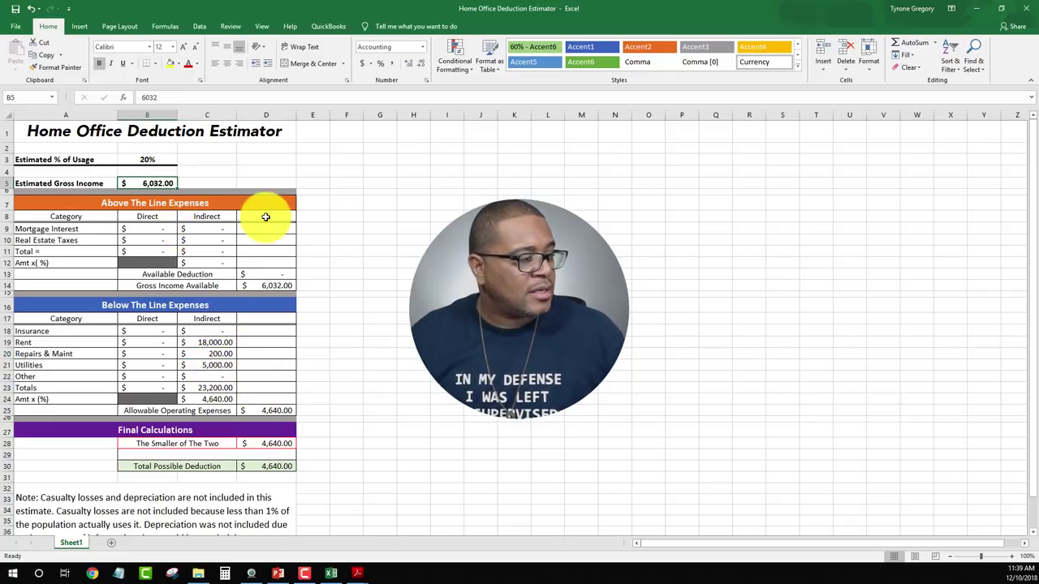
key("BackSpace")
key("Return")
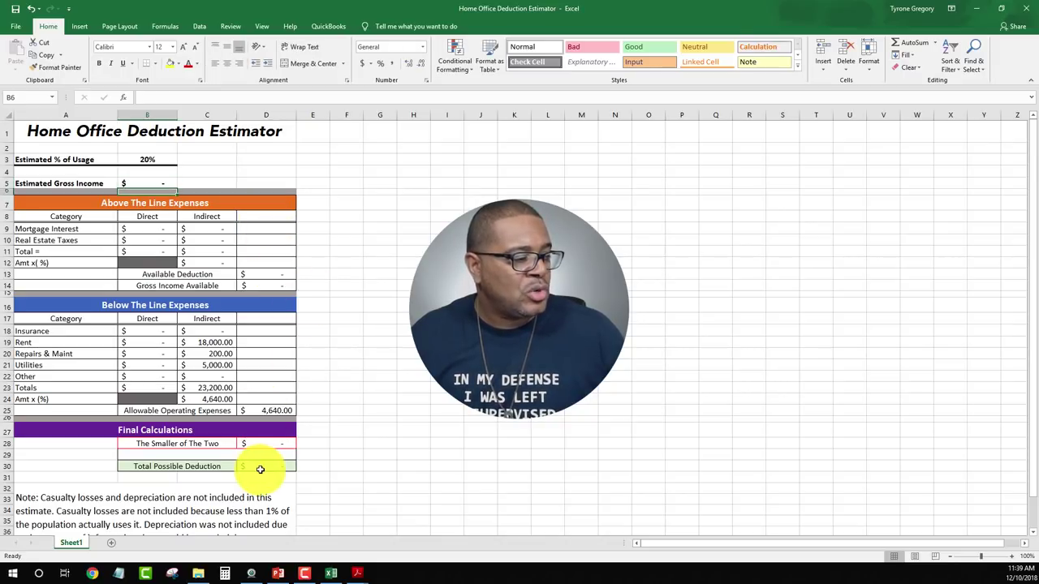
left_click(156, 183)
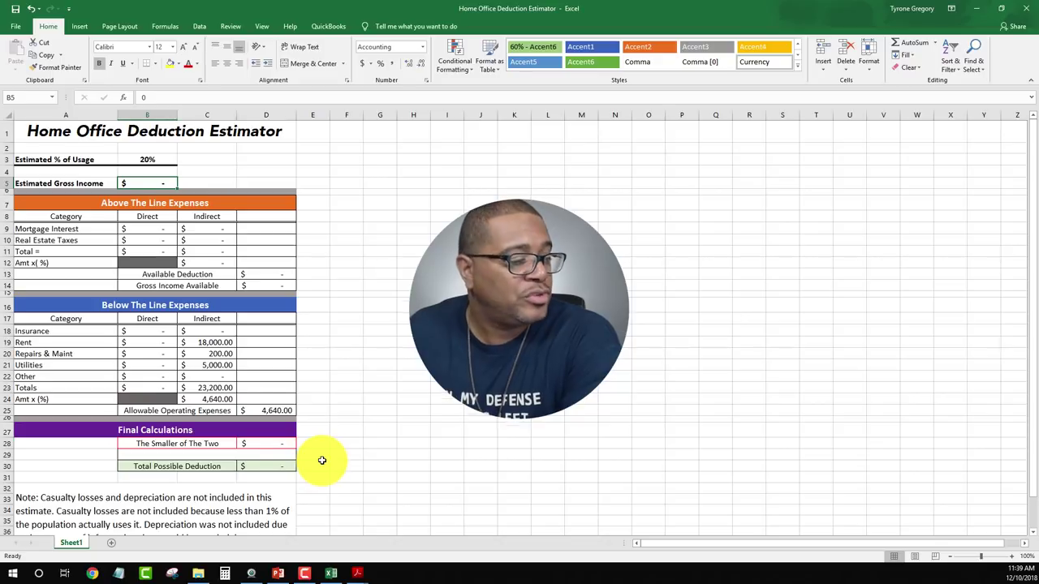
- Review the note on casualty losses and depreciation below the final calculations, and select the indirect amount of the Other category
scroll(321, 460, "down", 5)
left_click(189, 365)
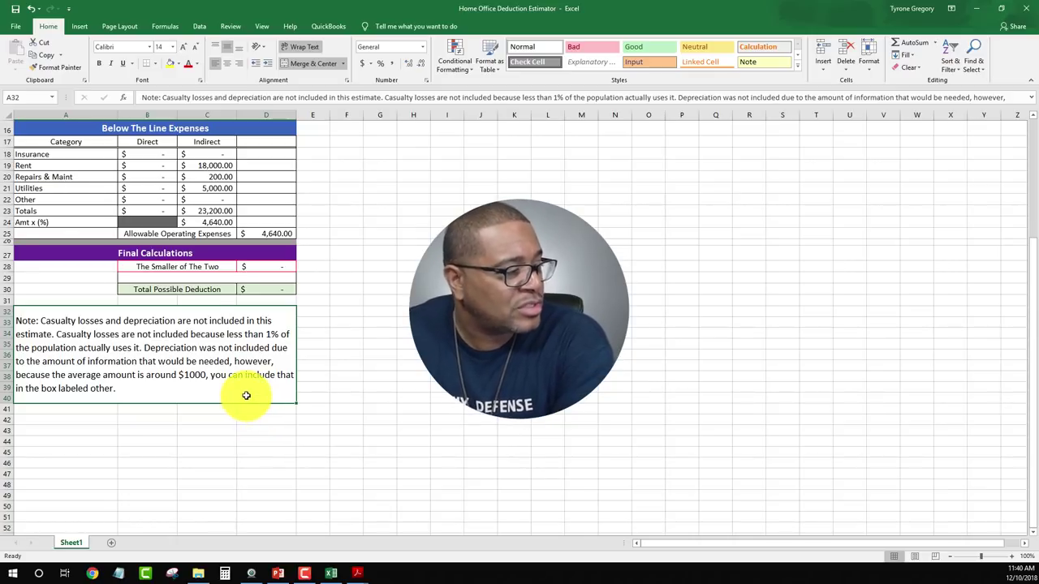
scroll(244, 395, "up", 3)
left_click(208, 302)
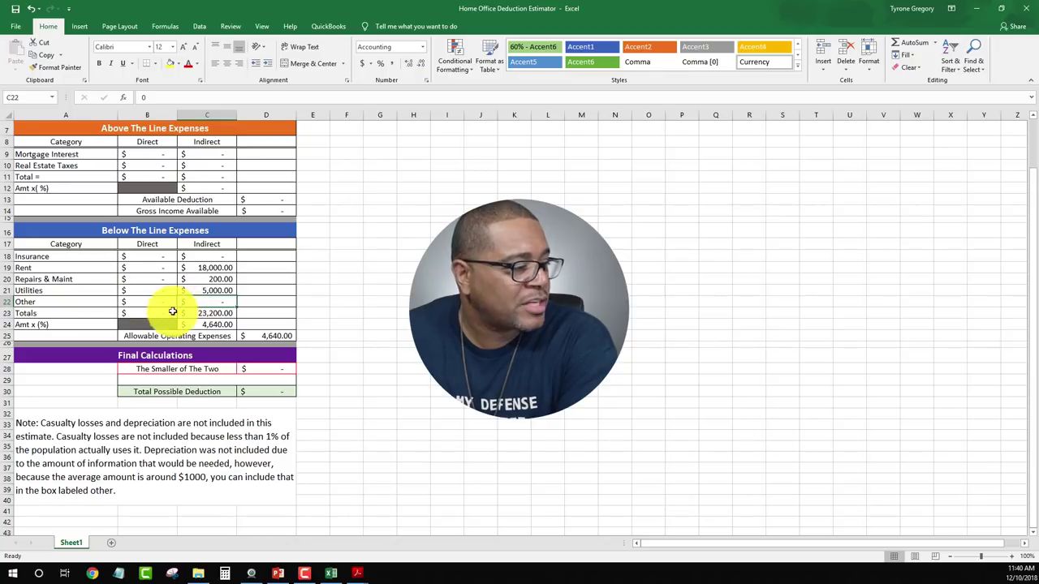
scroll(314, 506, "up", 2)
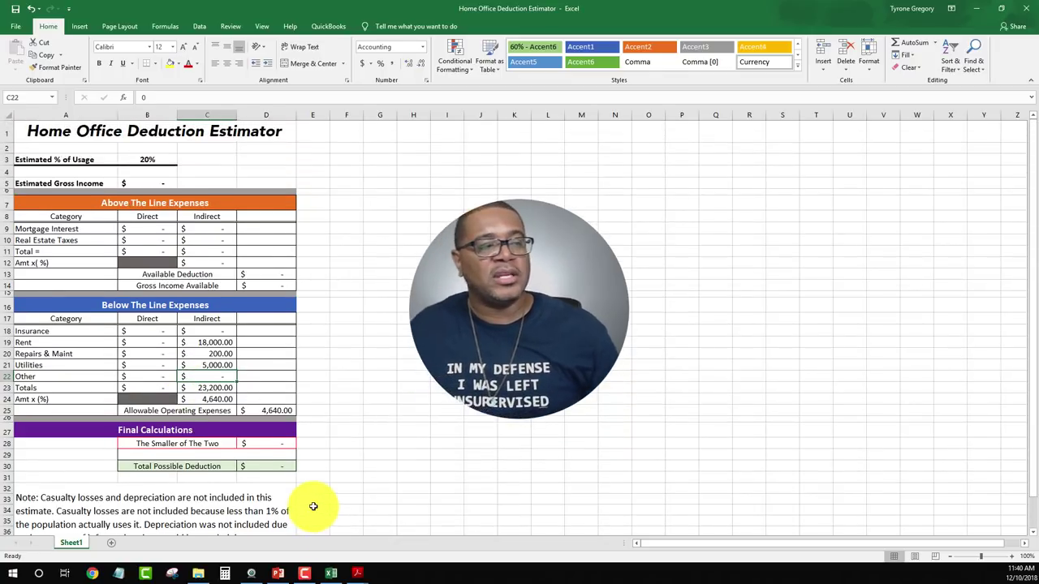